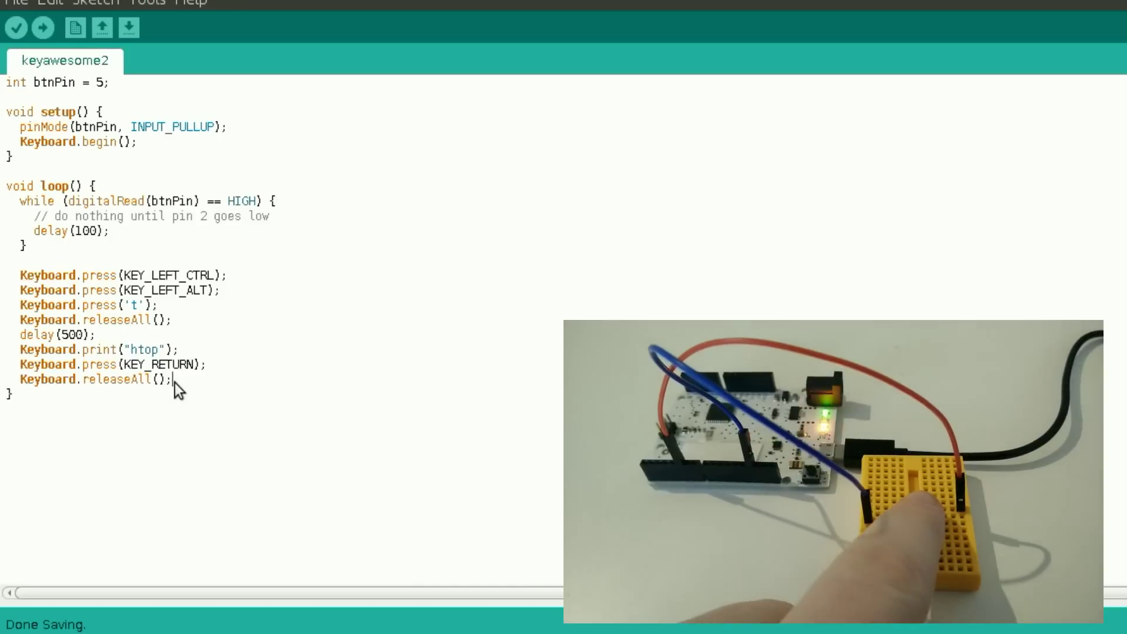
Trigger the board's Ctrl+Alt+T and htop keystrokes to open a terminal running htop
{"action": "key", "text": "ctrl+alt+t"}
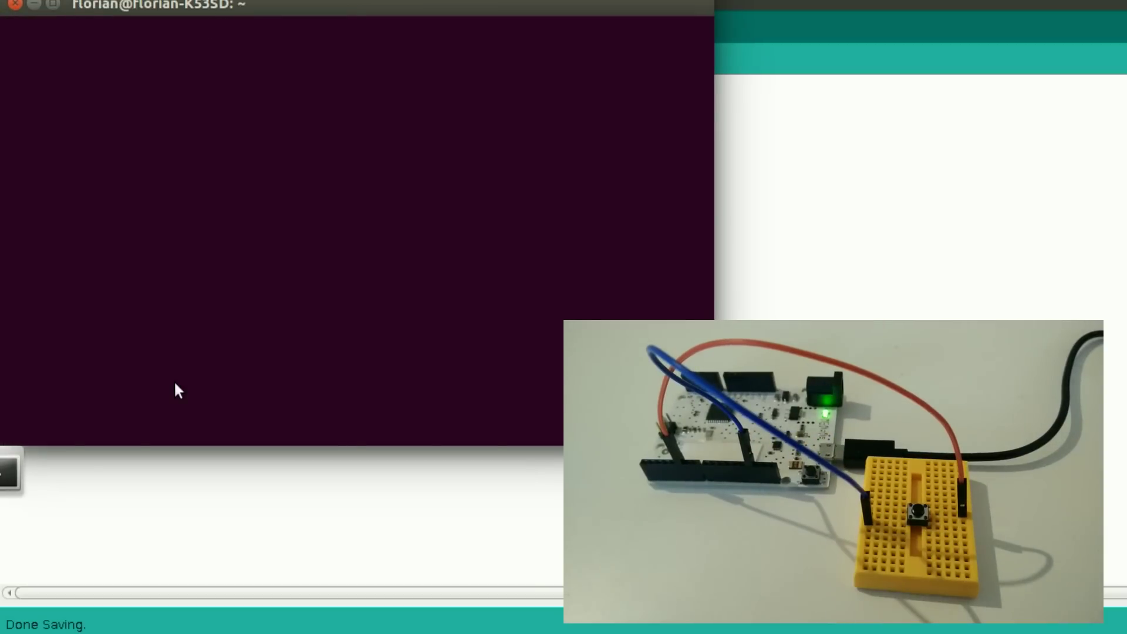
{"action": "type", "text": "htop"}
{"action": "key", "text": "Return"}
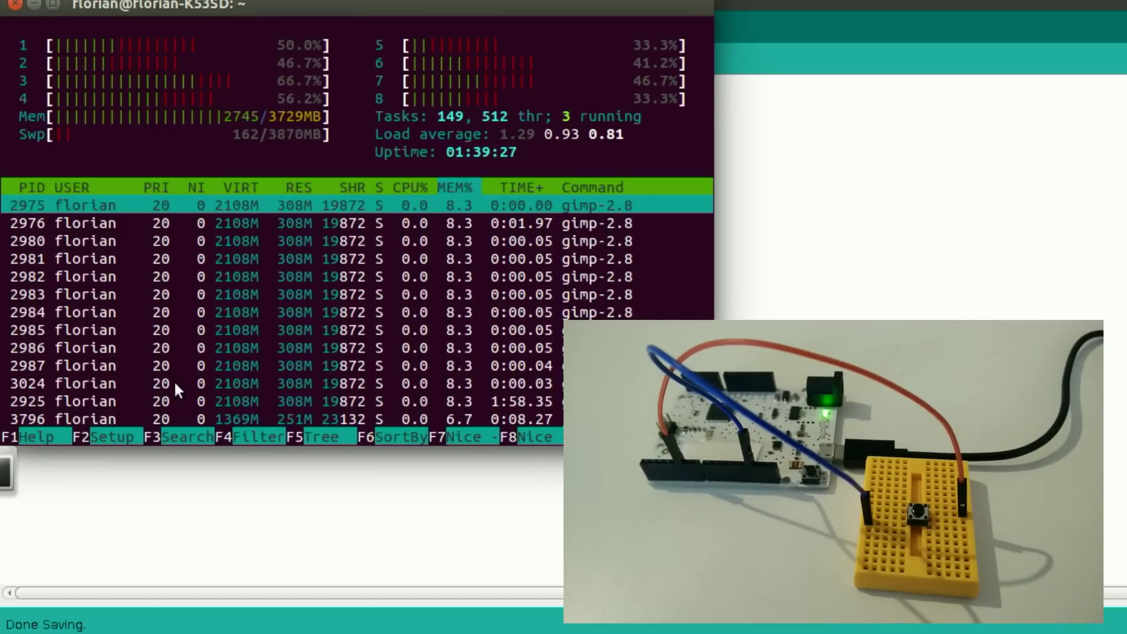